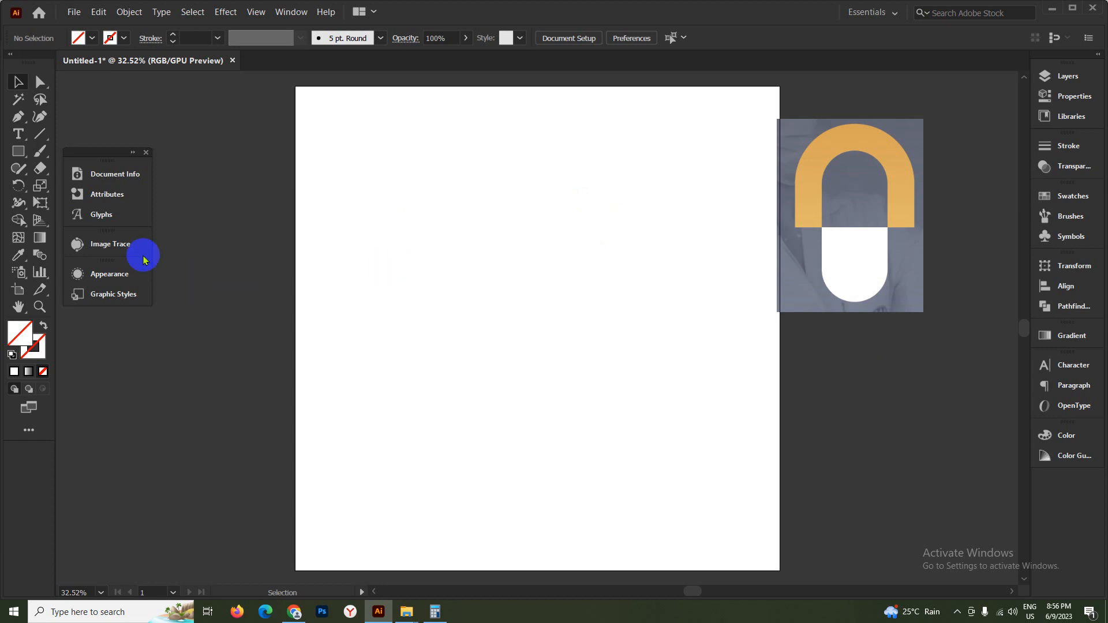
Create a rectangle 500 px wide and 1000 px high on the artboard
click(19, 153)
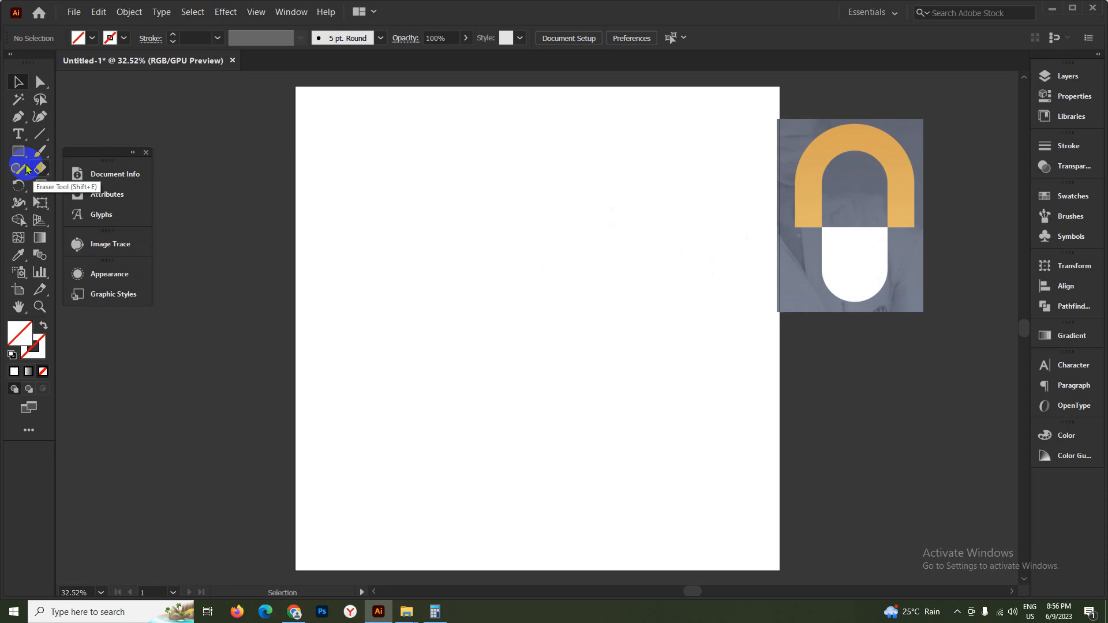
drag(23, 156, 57, 155)
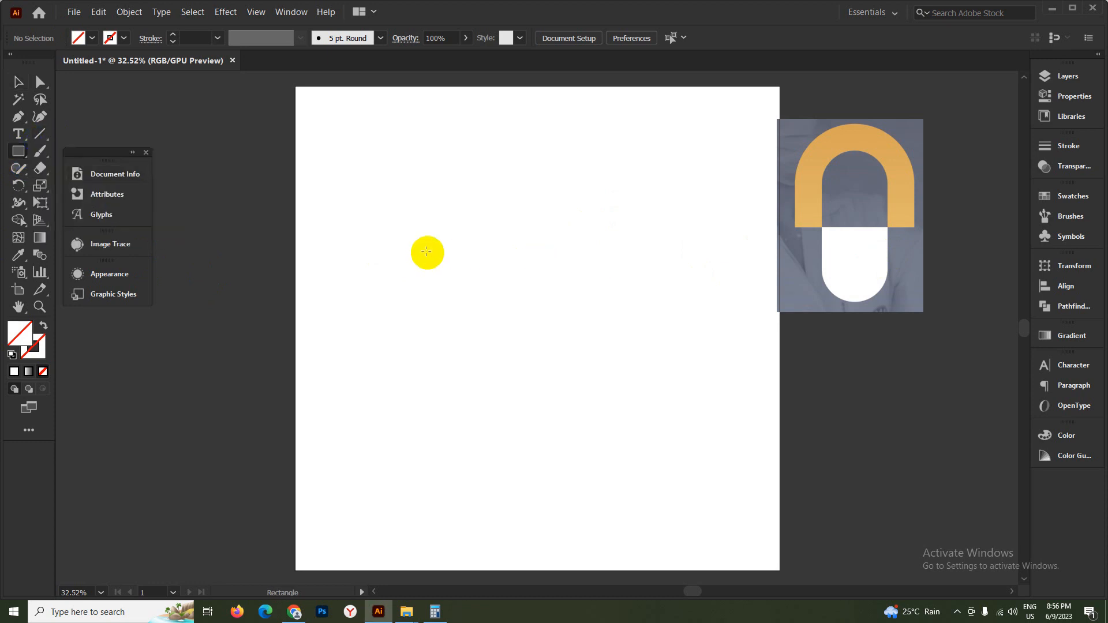
click(495, 249)
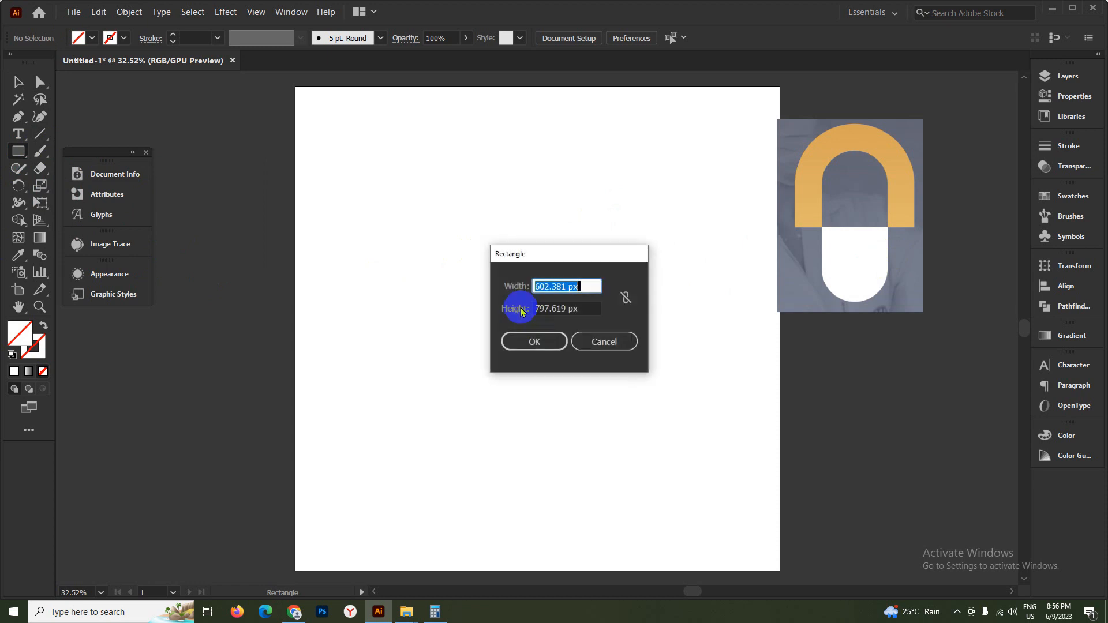
text(500)
click(520, 310)
text(1000)
click(534, 340)
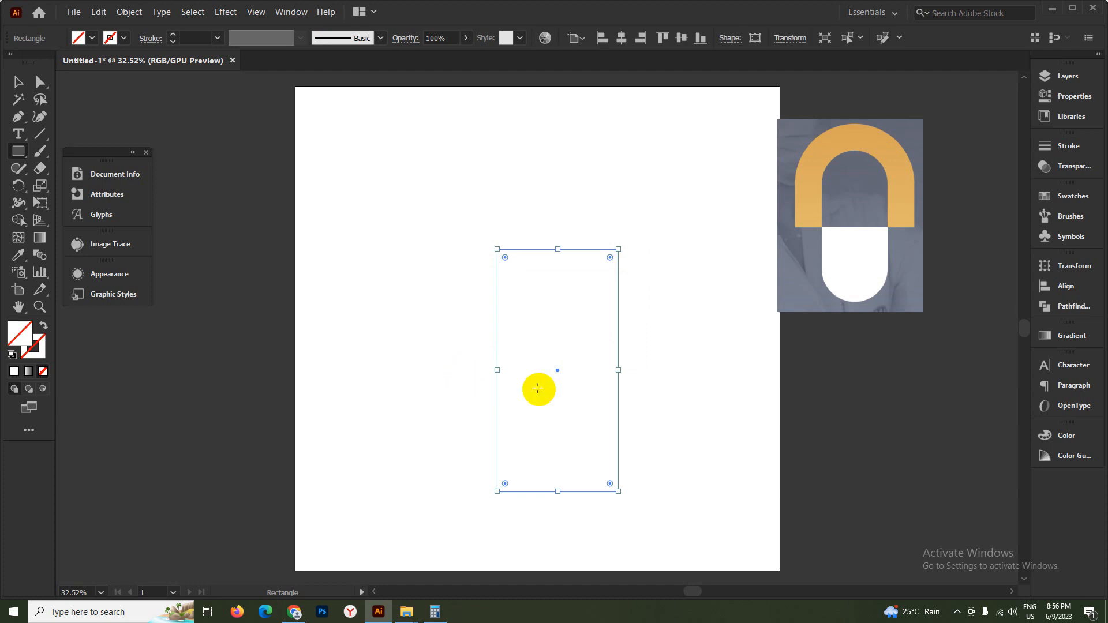
Fill the rectangle with the dark blue swatch
click(1084, 144)
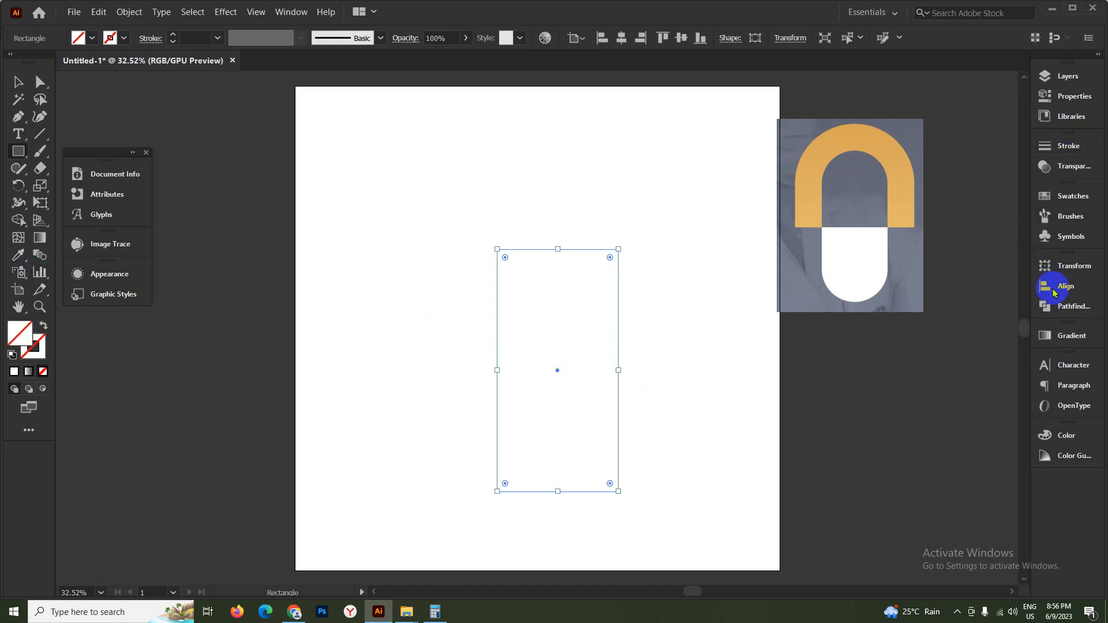
click(1068, 196)
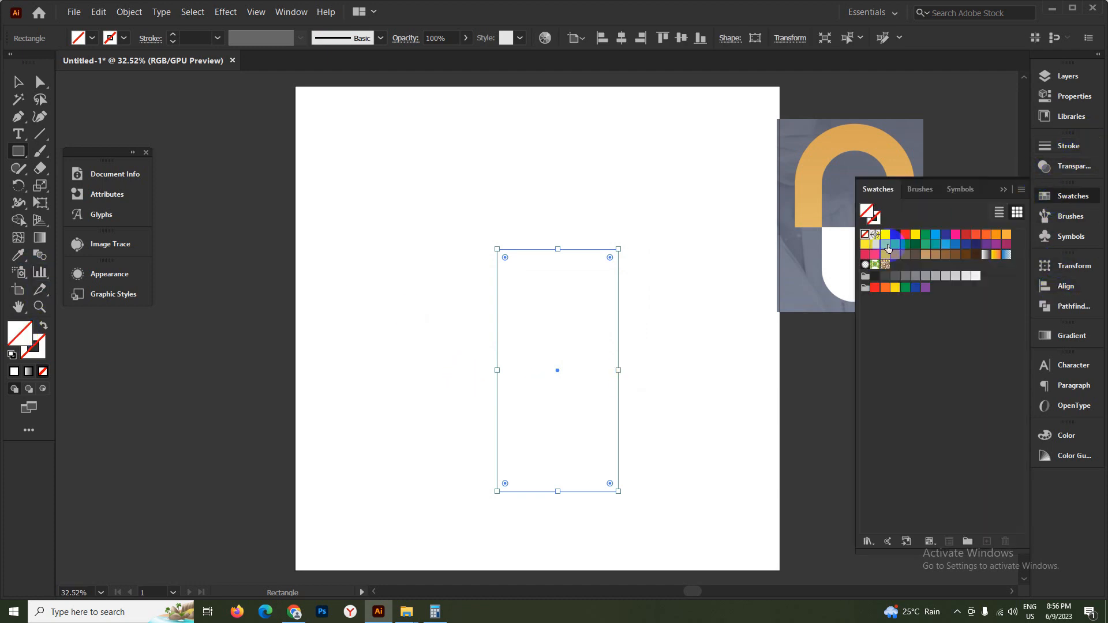
click(945, 234)
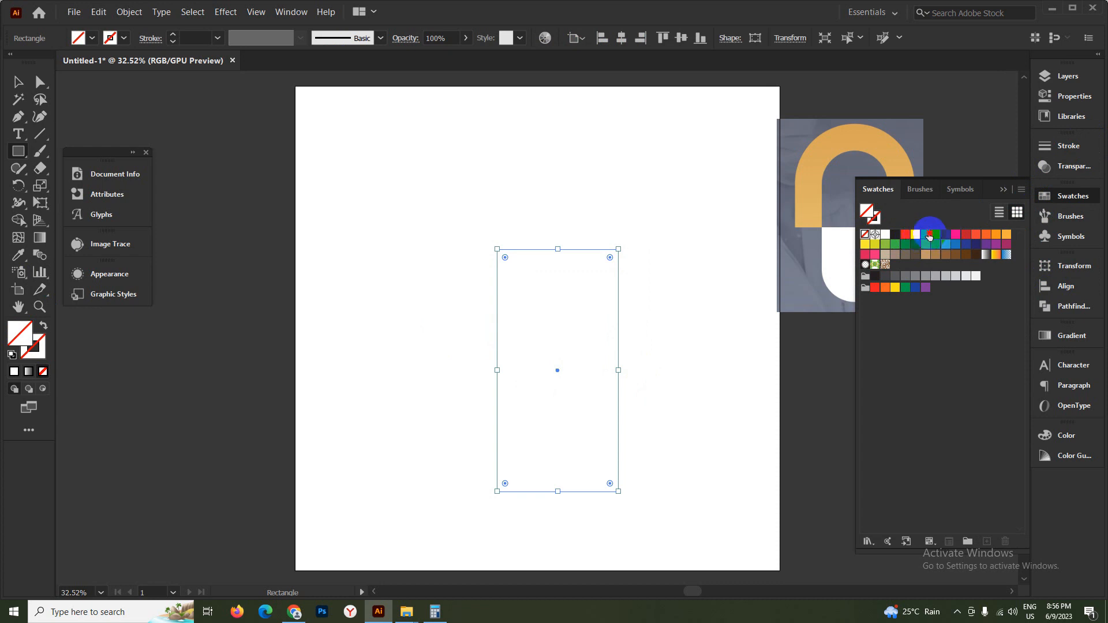
click(1085, 196)
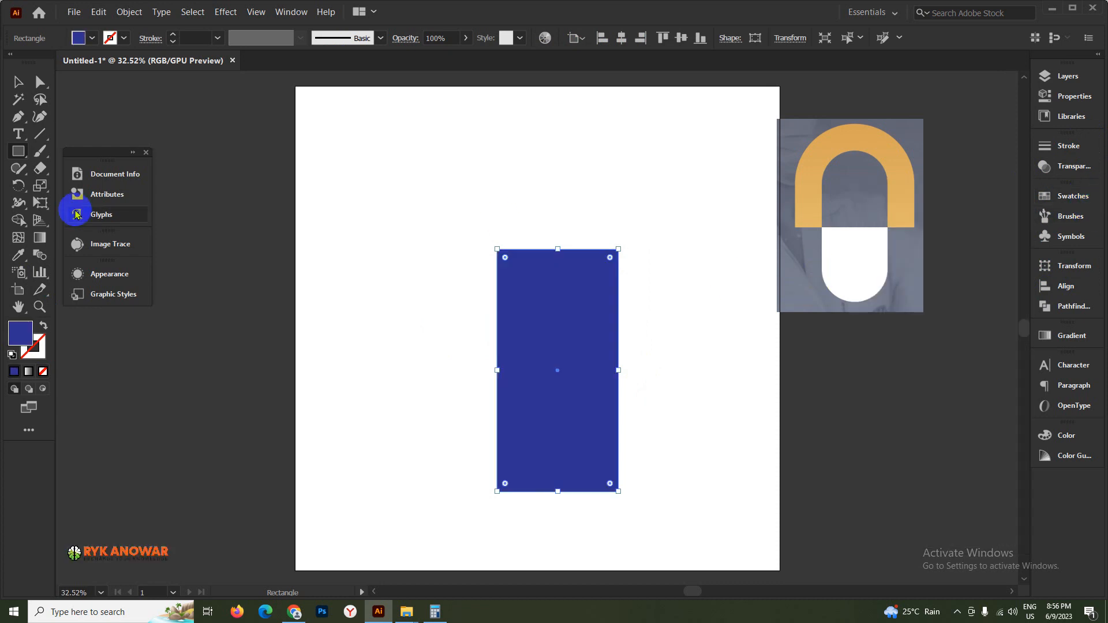
Fill the rectangle with the reference logo's orange using the Eyedropper, and move it closer to the artboard's centre
click(18, 255)
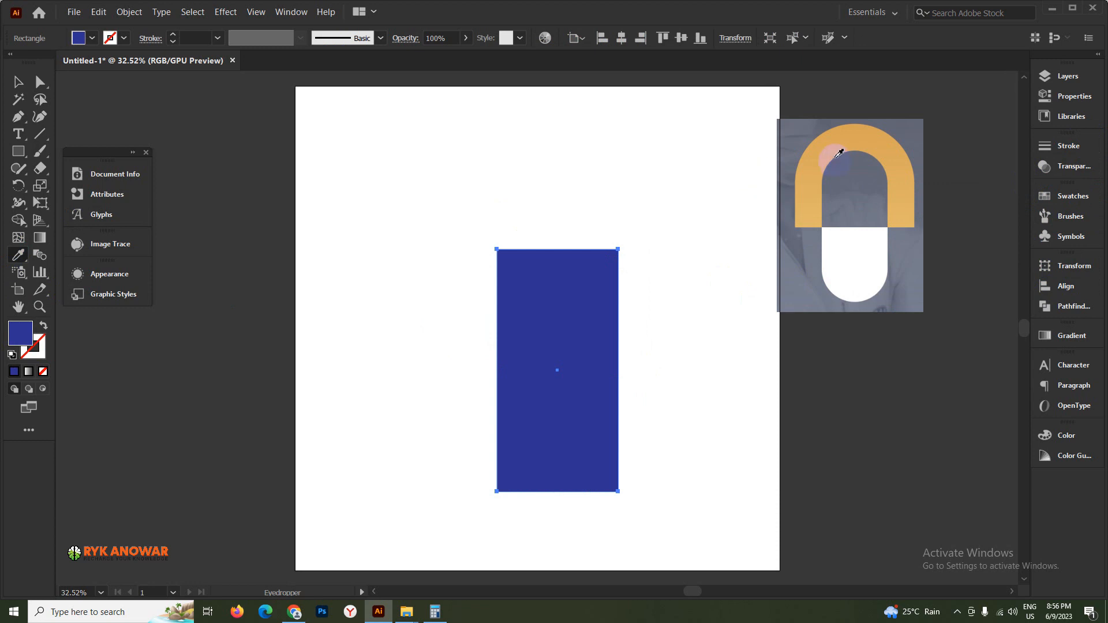
click(820, 161)
click(17, 81)
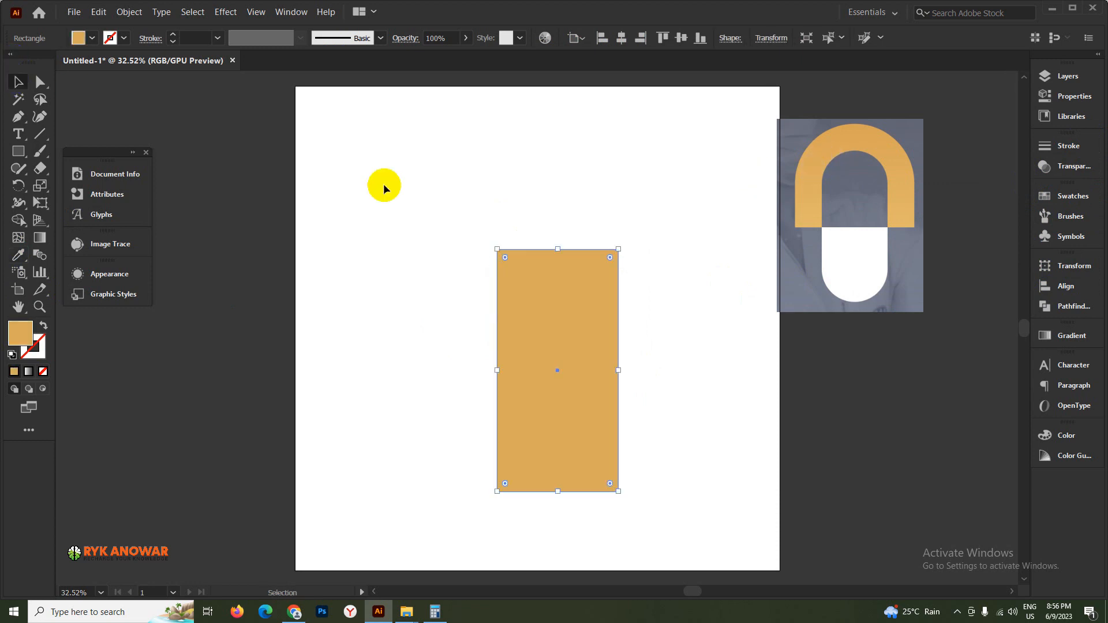
click(482, 326)
drag(538, 340, 502, 294)
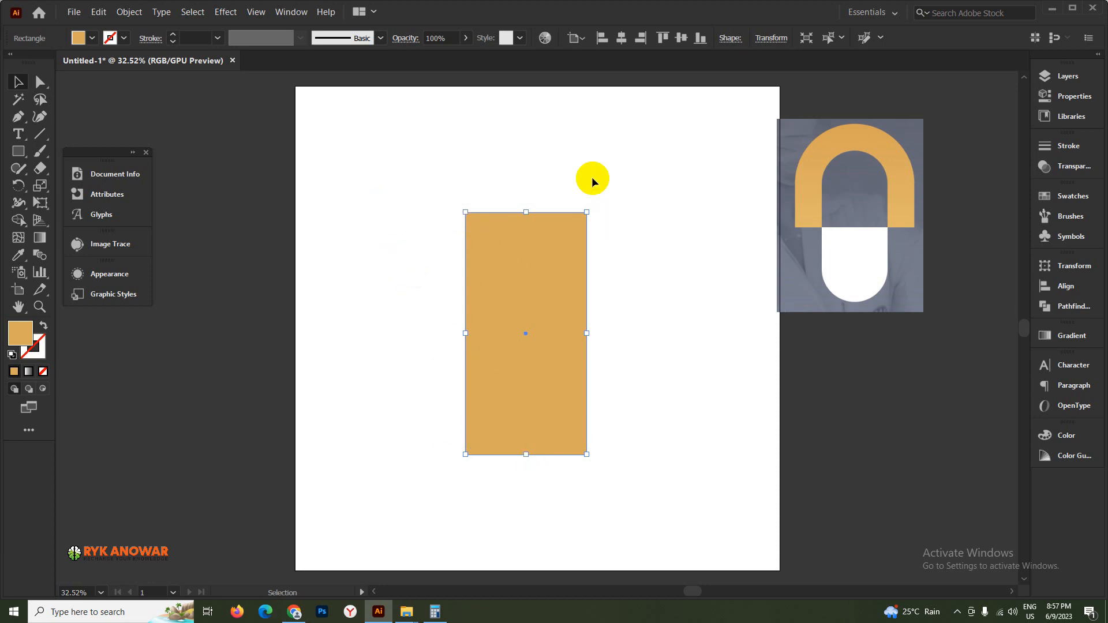
Show the corner widgets on the selected rectangle
click(256, 12)
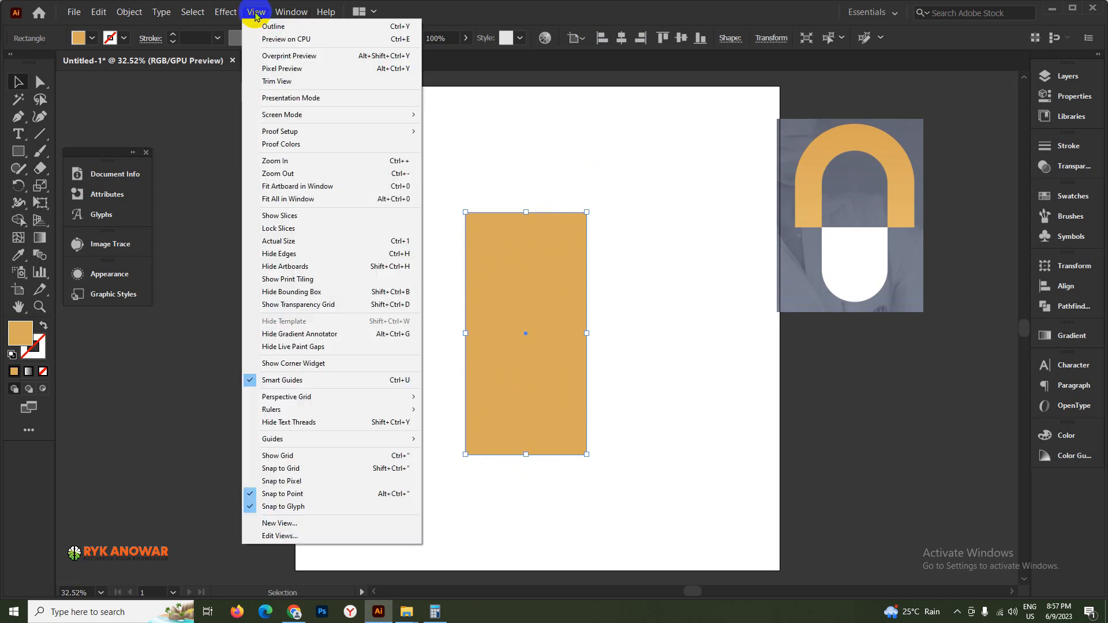
click(284, 364)
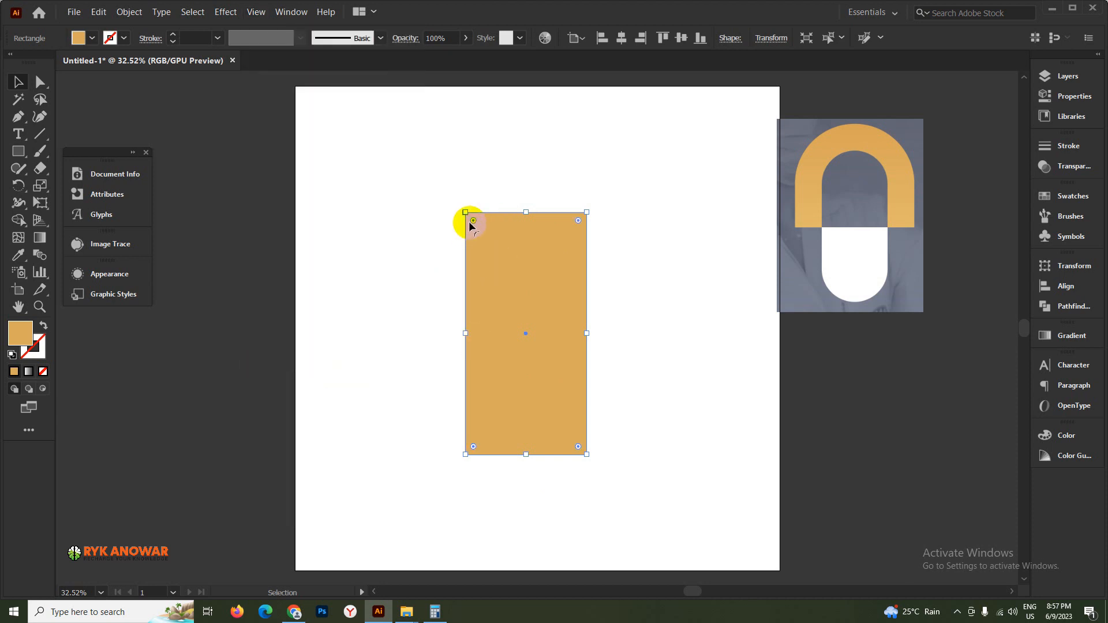
click(224, 12)
mouse_move(272, 143)
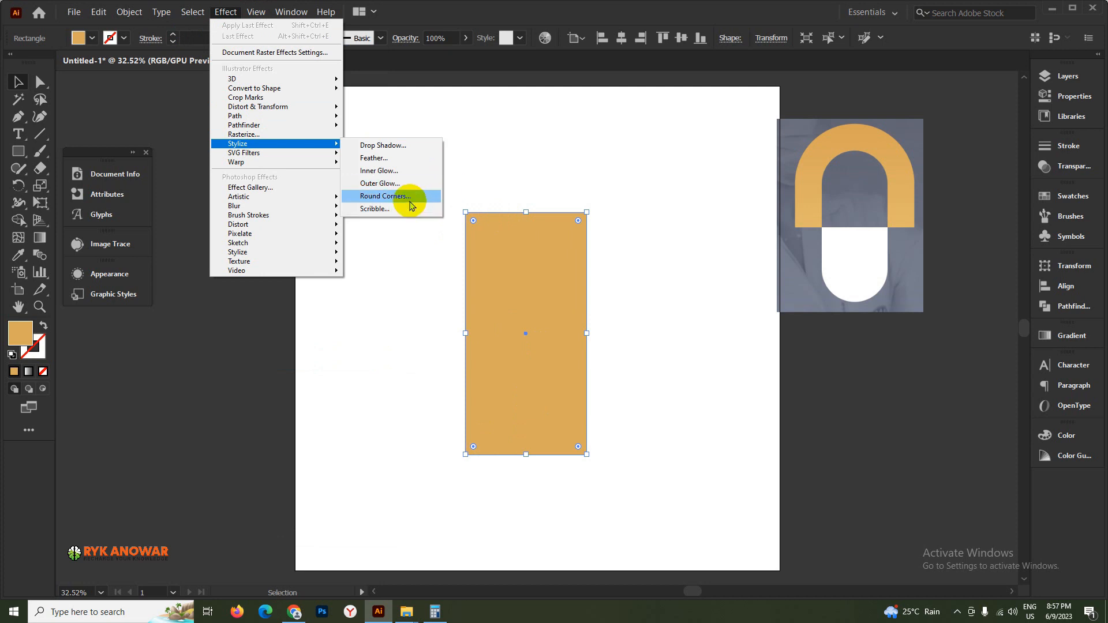
click(436, 276)
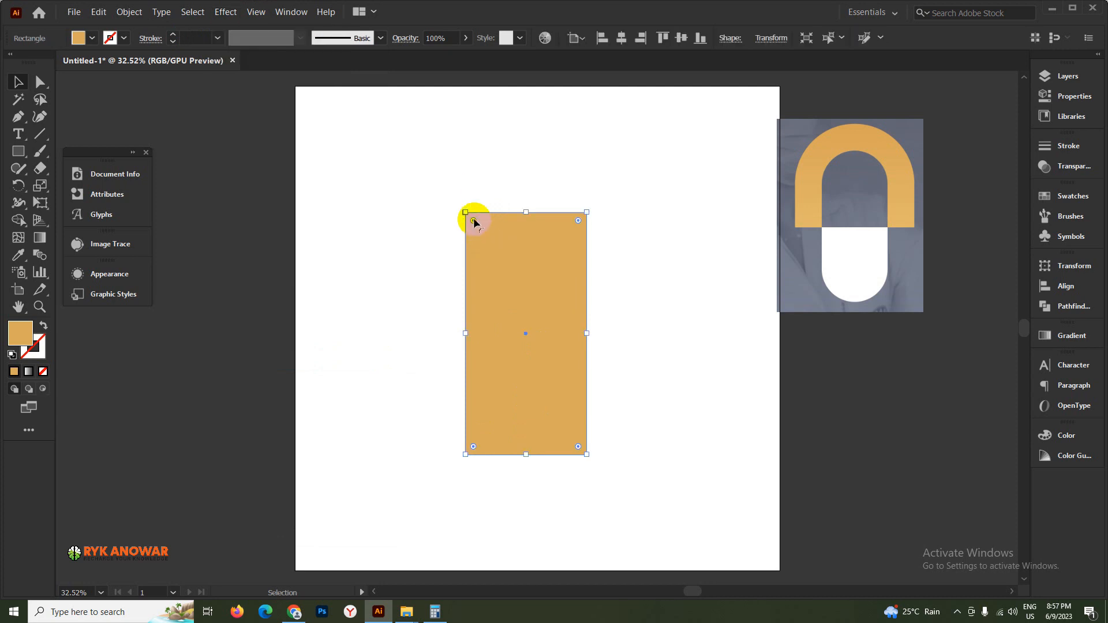
Round all four corners of the rectangle to the maximum radius to form an upright capsule
drag(473, 220, 543, 319)
click(665, 376)
click(567, 345)
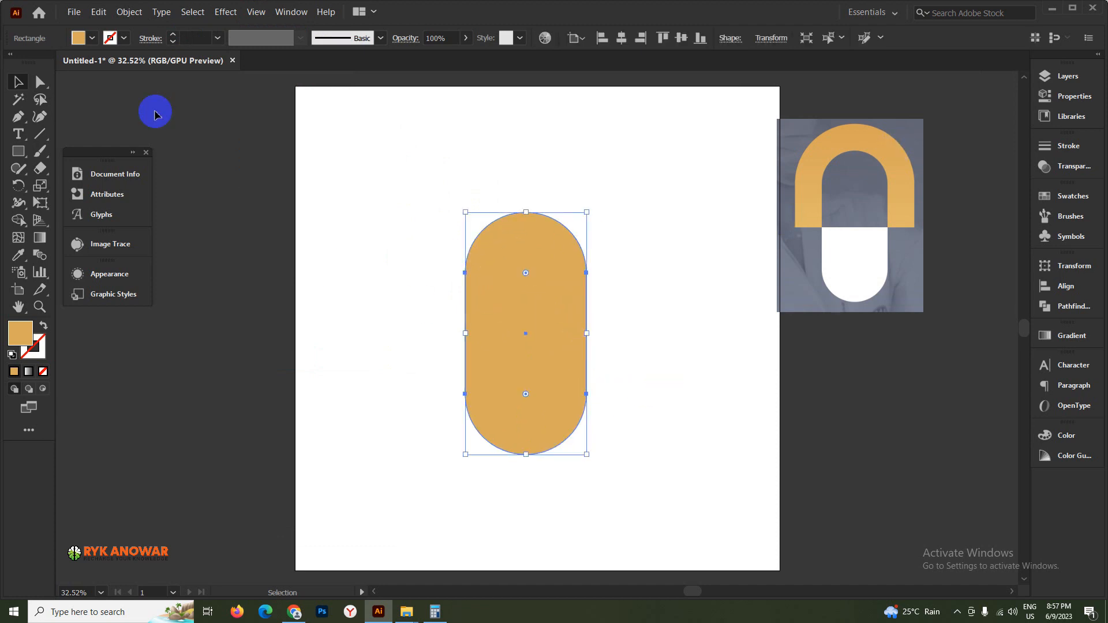
Offset the capsule's path by -100 px with miter joins to create a smaller capsule inside it
click(130, 13)
mouse_move(220, 292)
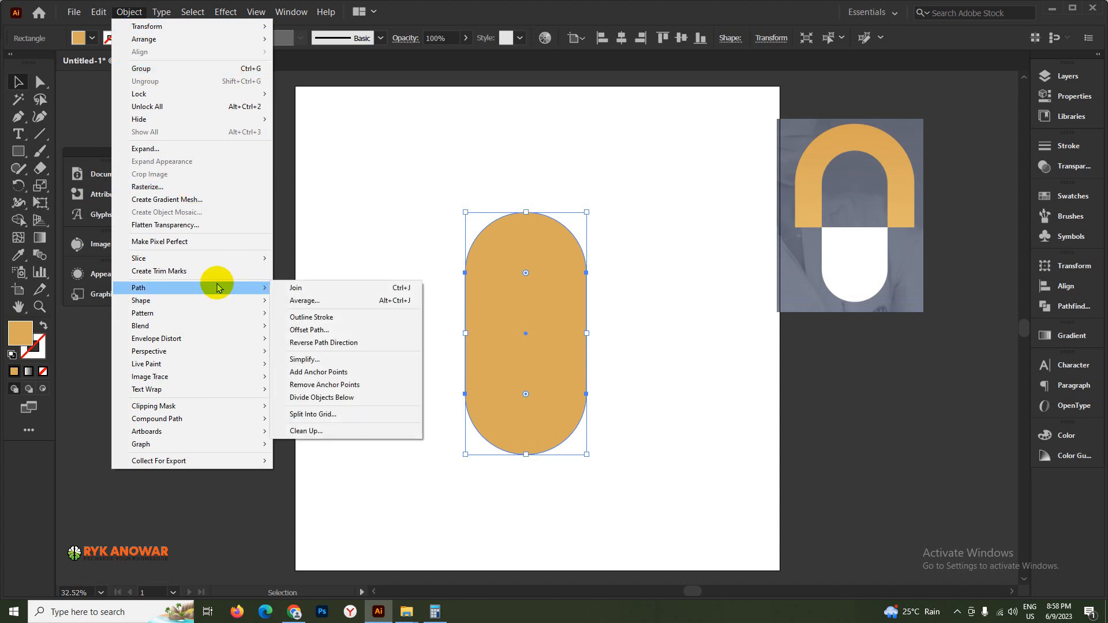
click(327, 329)
drag(515, 278, 852, 249)
text(-18)
scroll(759, 269, down, 20)
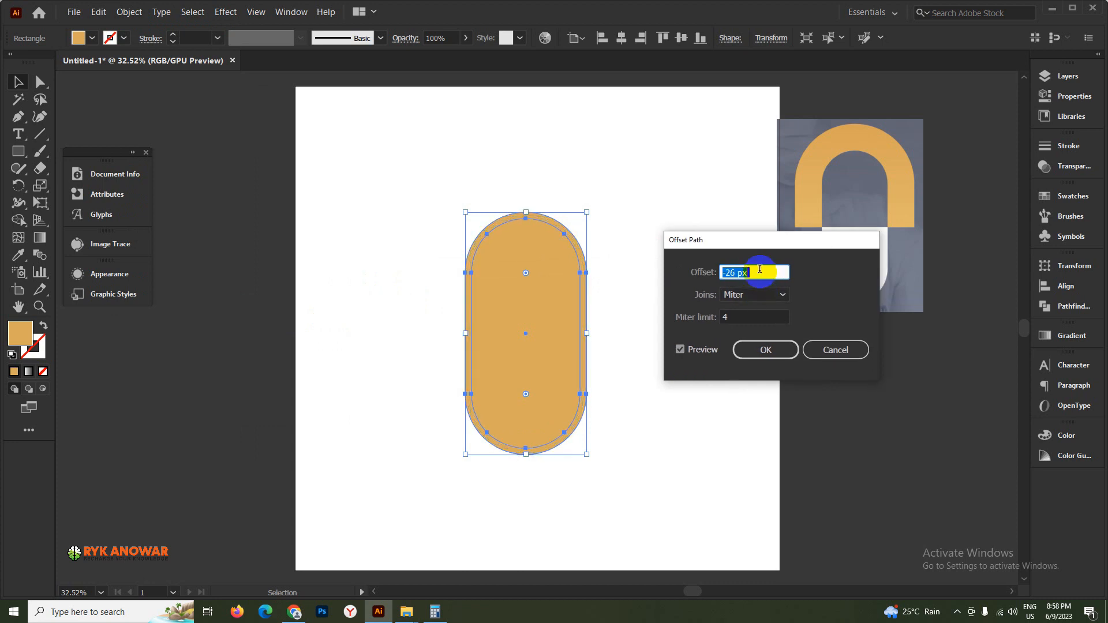
scroll(759, 269, down, 20)
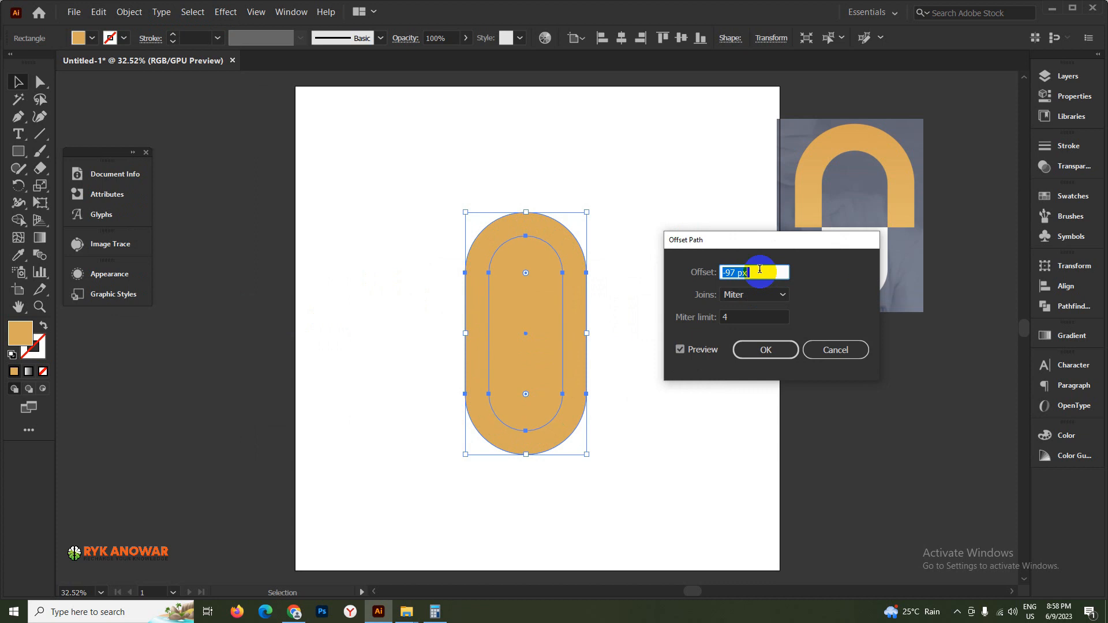
scroll(760, 269, down, 2)
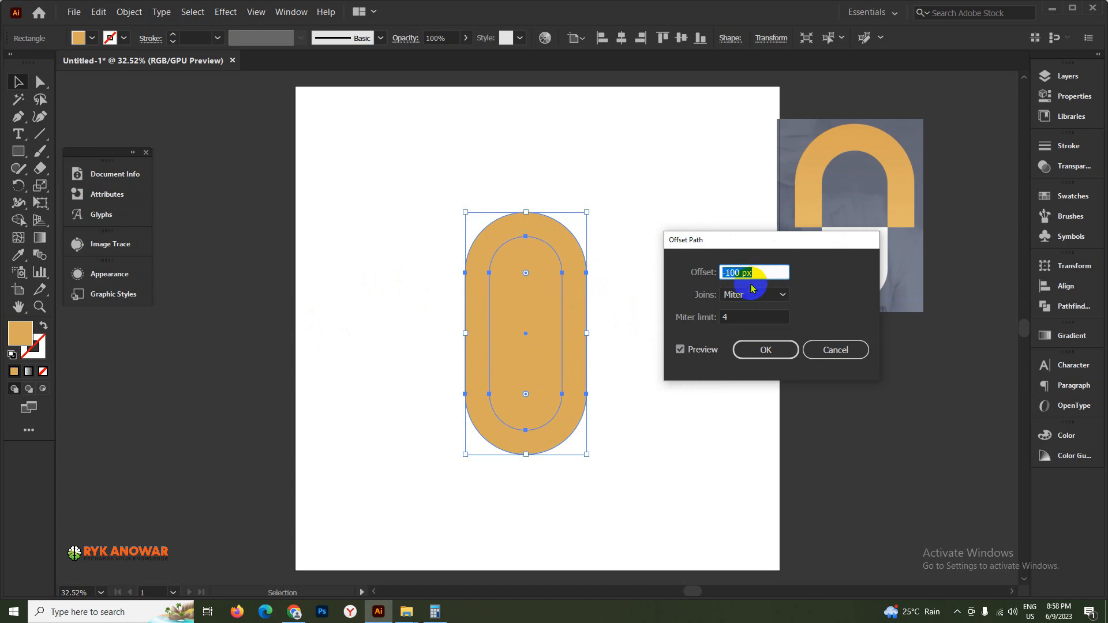
click(762, 349)
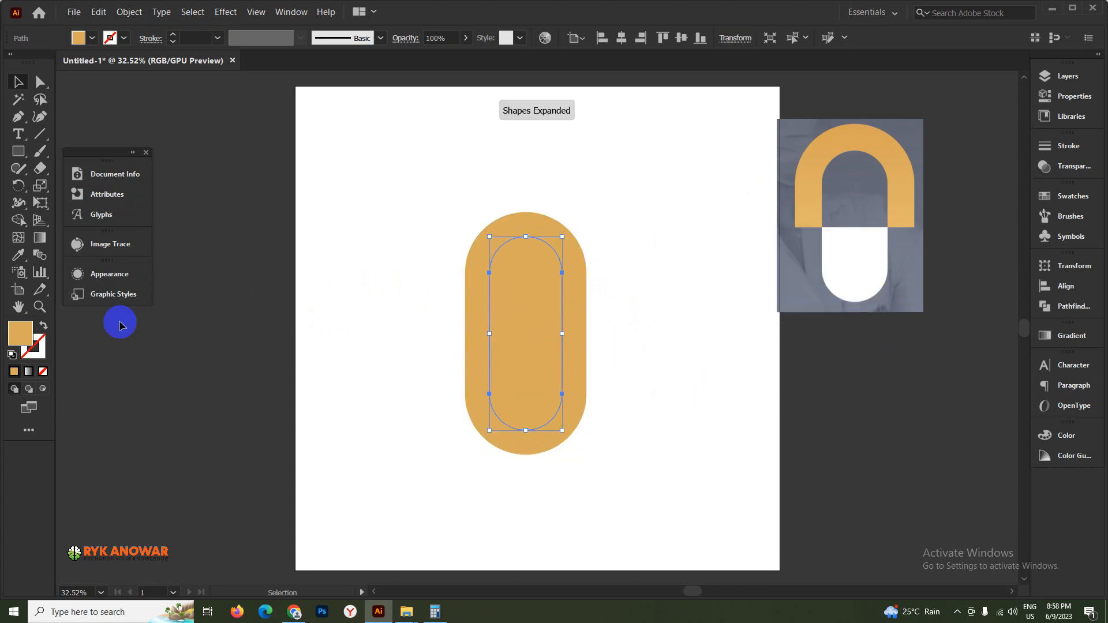
Select both capsules, show the rulers, and place a horizontal guide through the capsules' vertical centre
click(370, 304)
drag(385, 185, 677, 470)
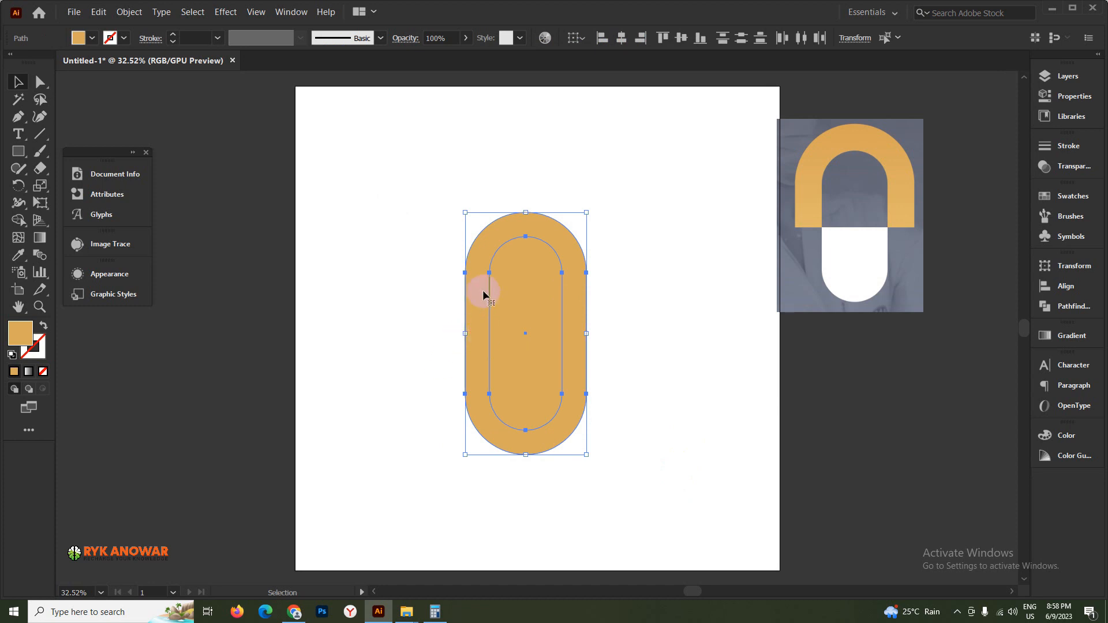
key(ctrl+r)
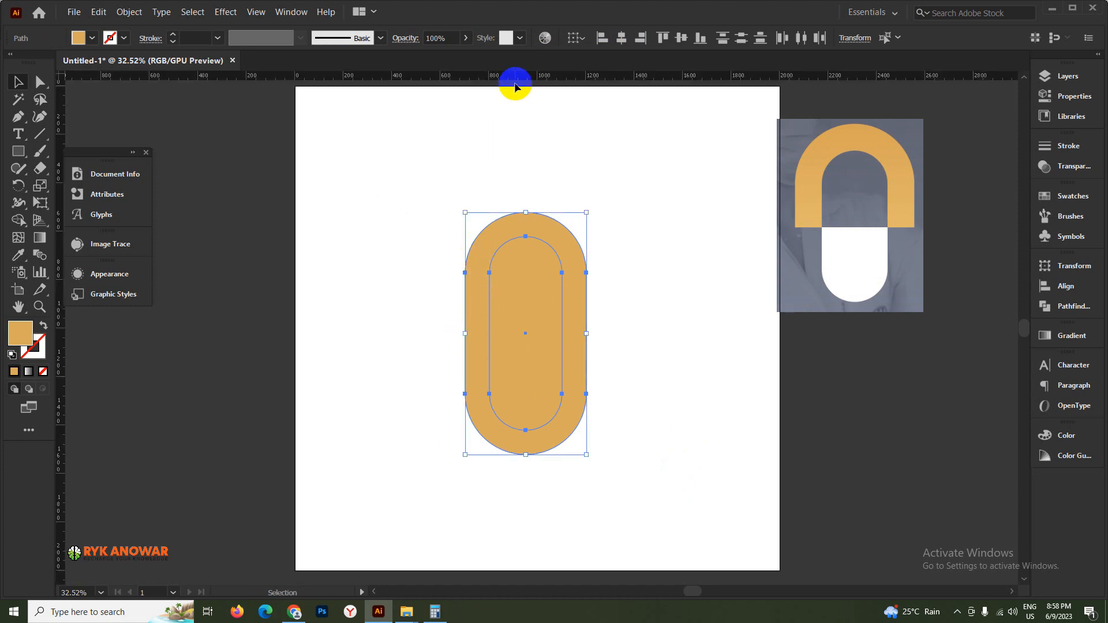
drag(515, 77, 466, 333)
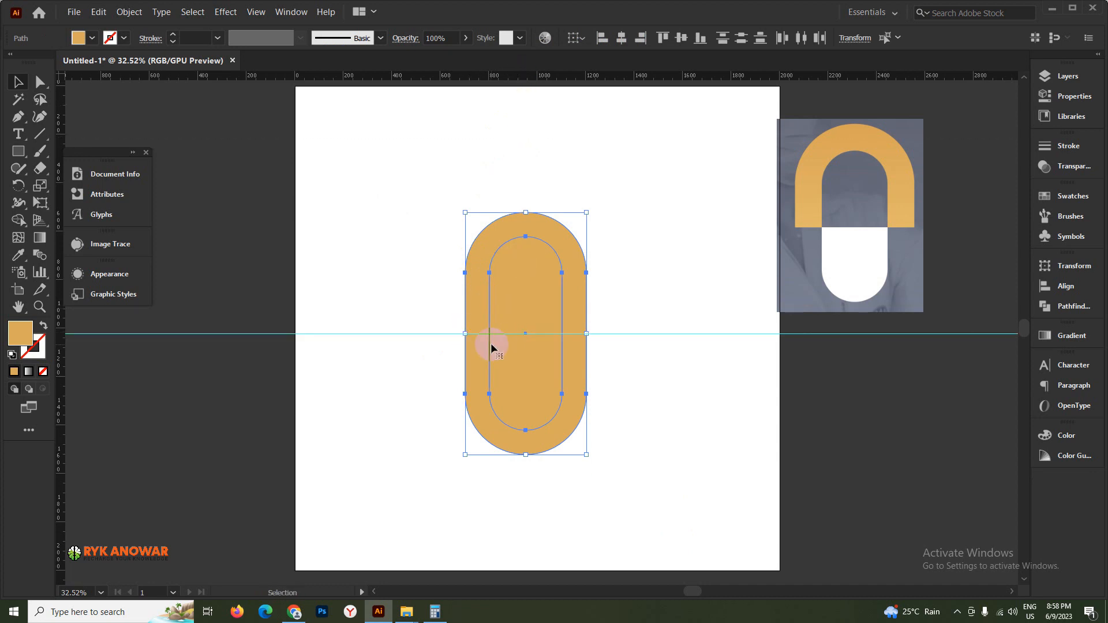
Draw a horizontal line segment along the guide, extending past both sides of the capsules
click(59, 136)
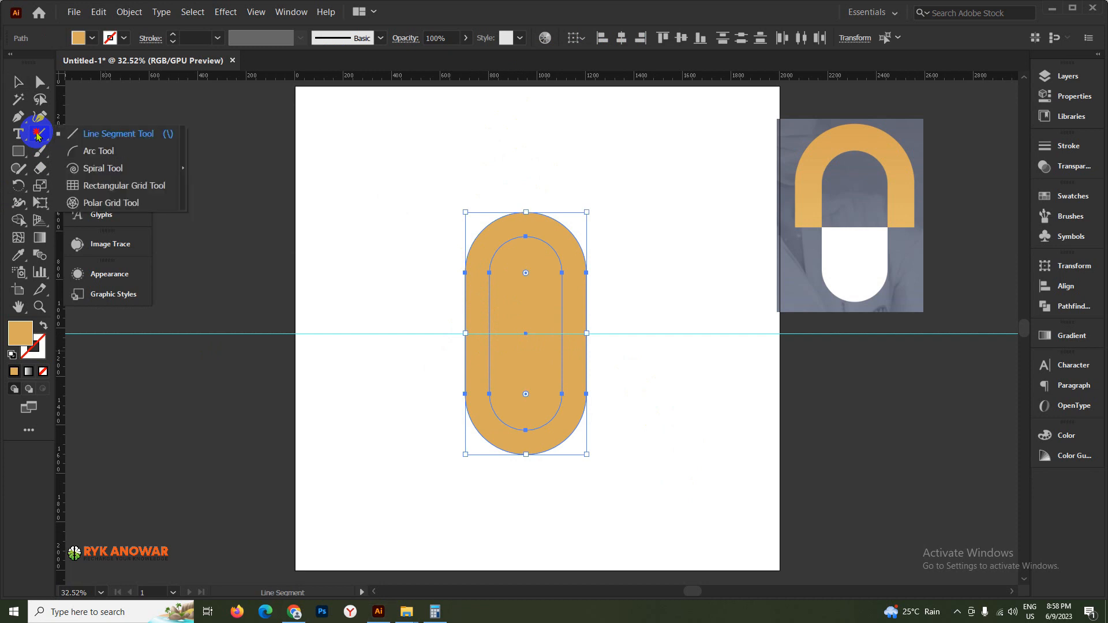
click(59, 136)
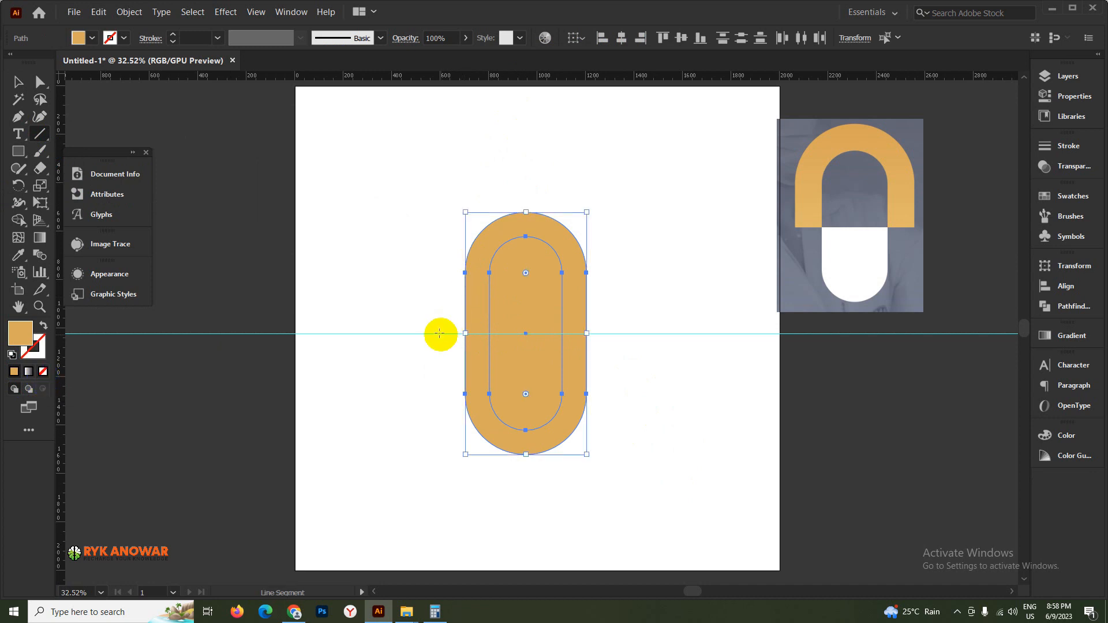
drag(440, 334, 689, 364)
click(18, 82)
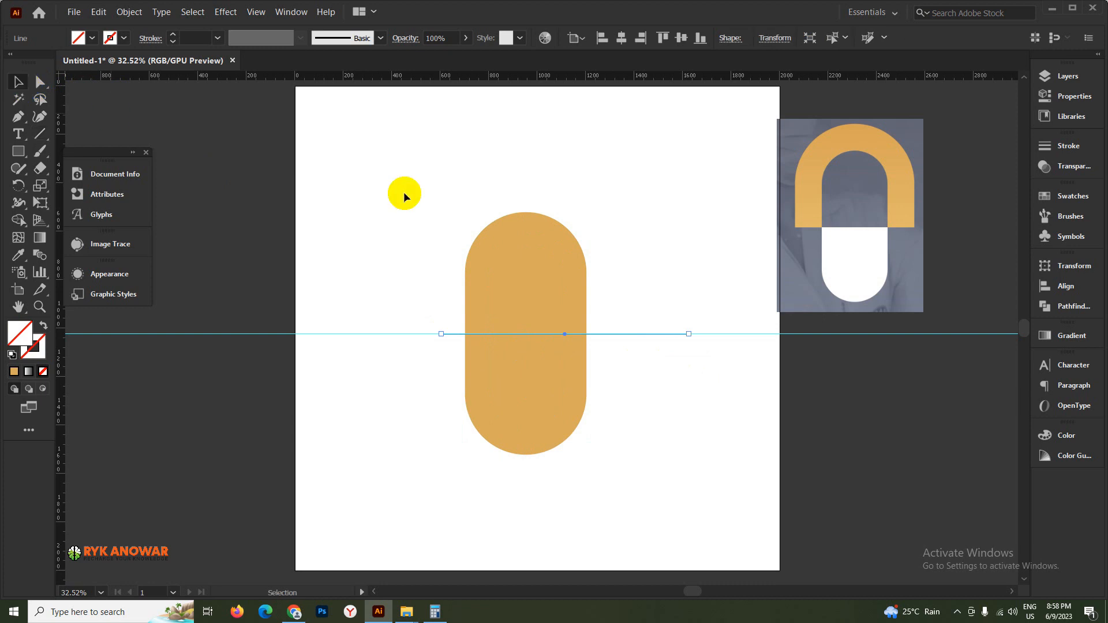
With the Shape Builder, remove the outer ring's lower half and the inner capsule's upper half from the capsules and line
click(368, 154)
drag(368, 154, 643, 487)
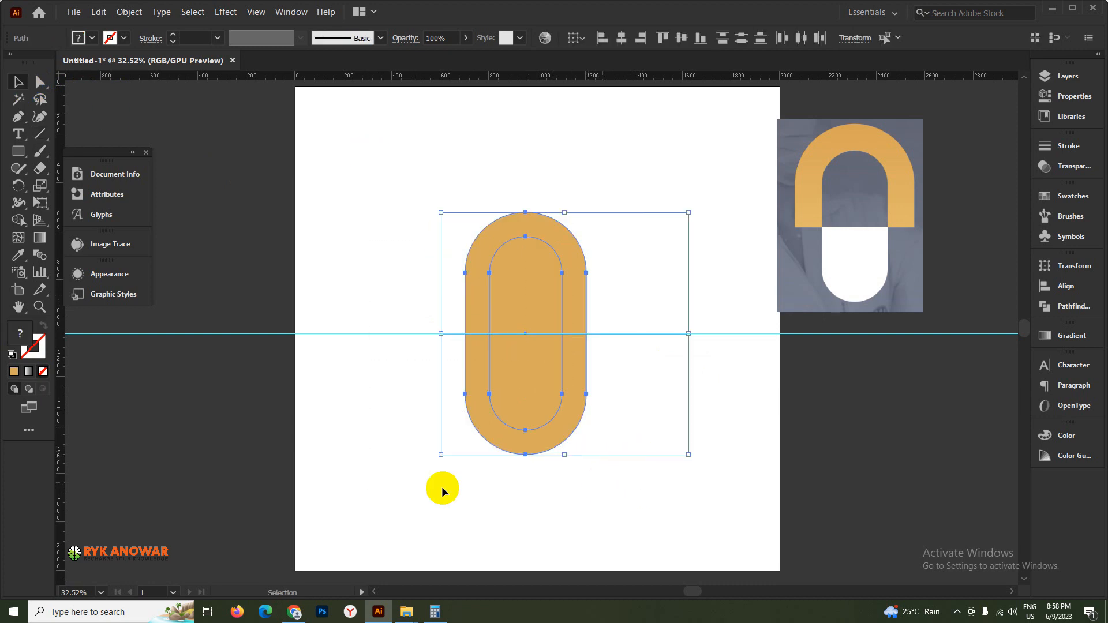
click(19, 220)
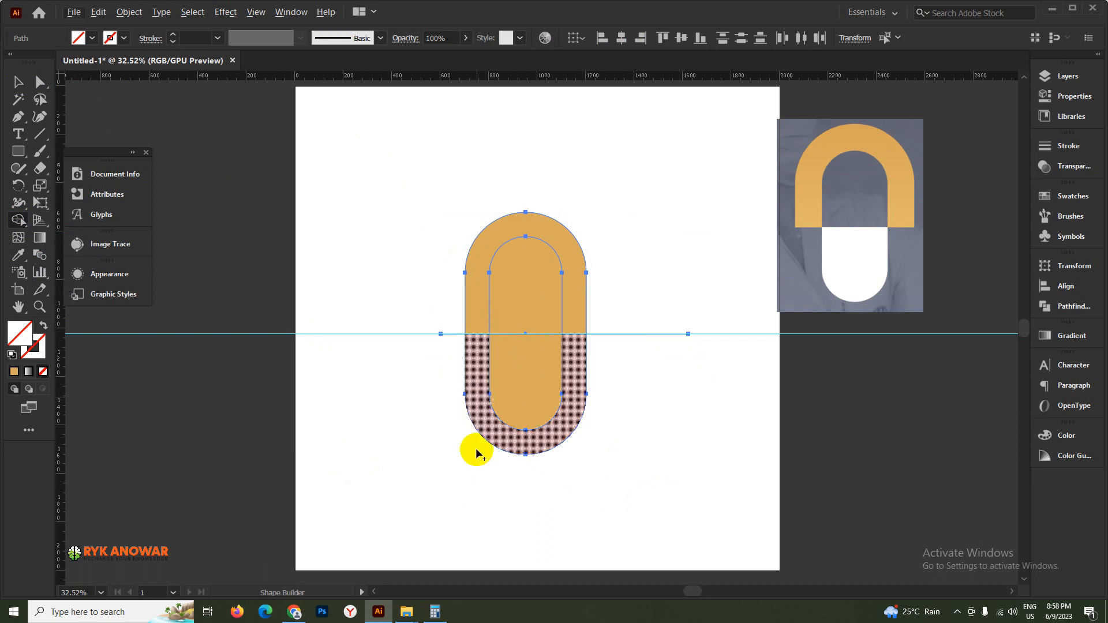
alt+click(478, 378)
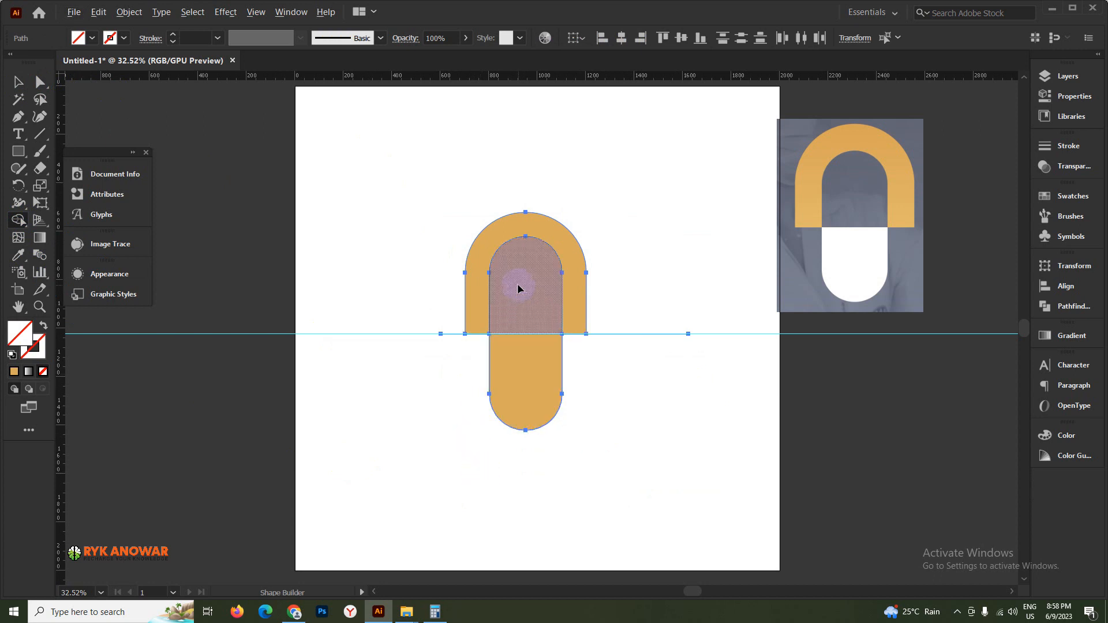
alt+click(532, 266)
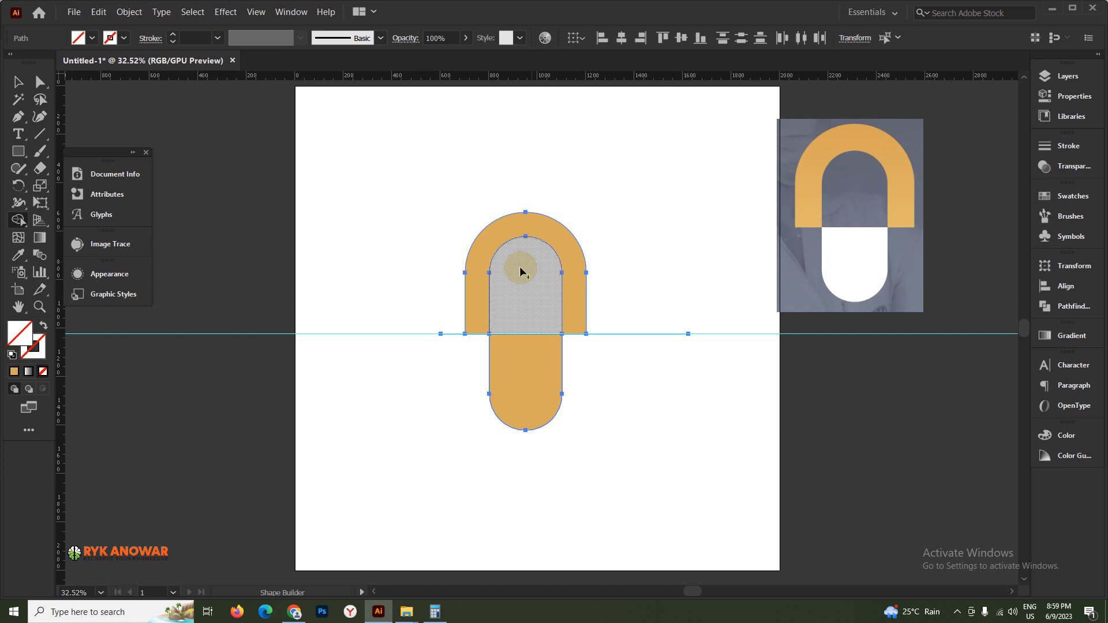
Fill the lower inner shape with the white sampled from the reference logo
click(16, 82)
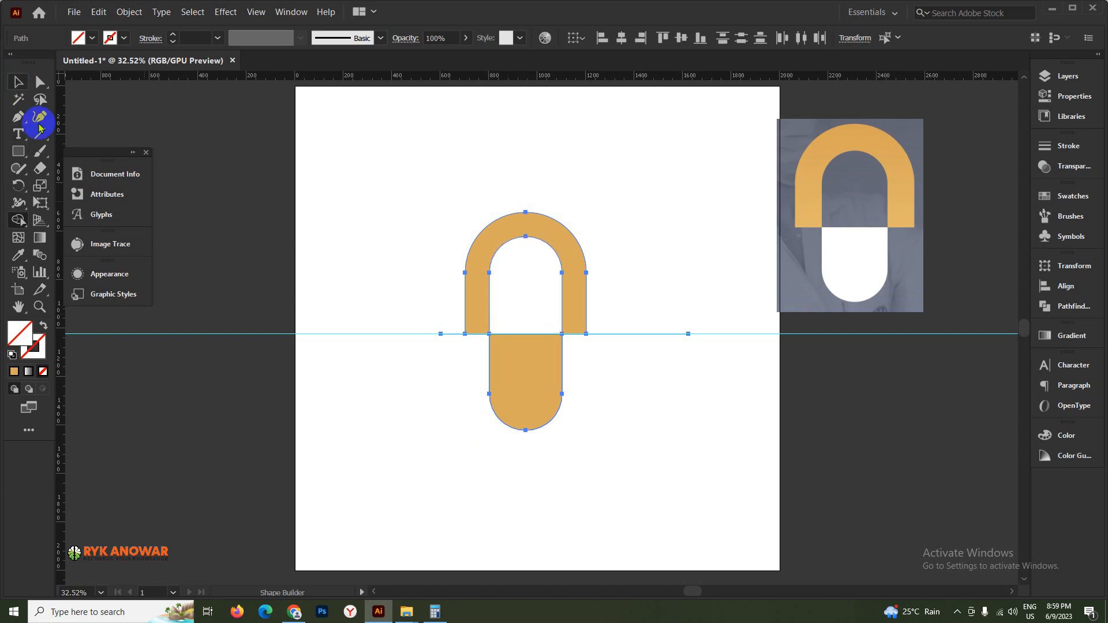
click(561, 490)
click(521, 396)
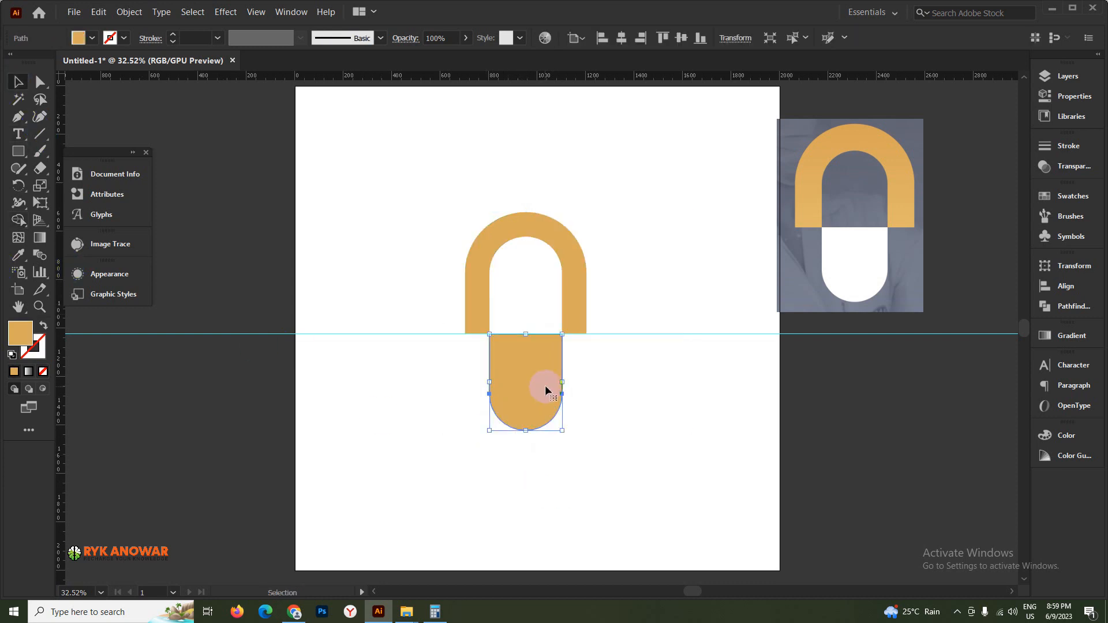
click(17, 255)
click(849, 264)
click(566, 398)
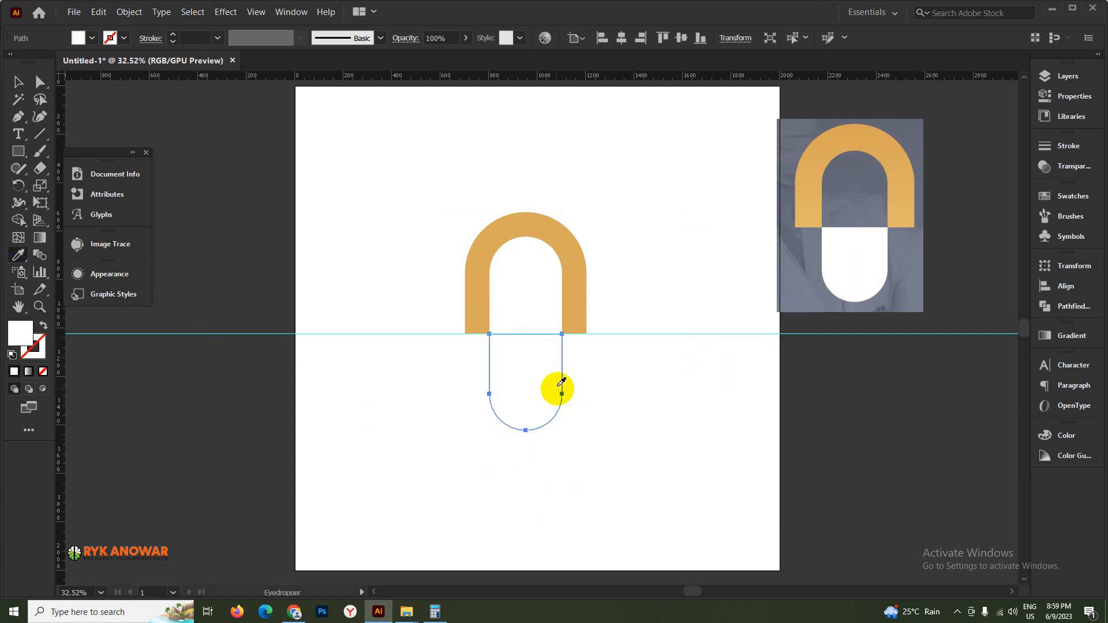
click(17, 82)
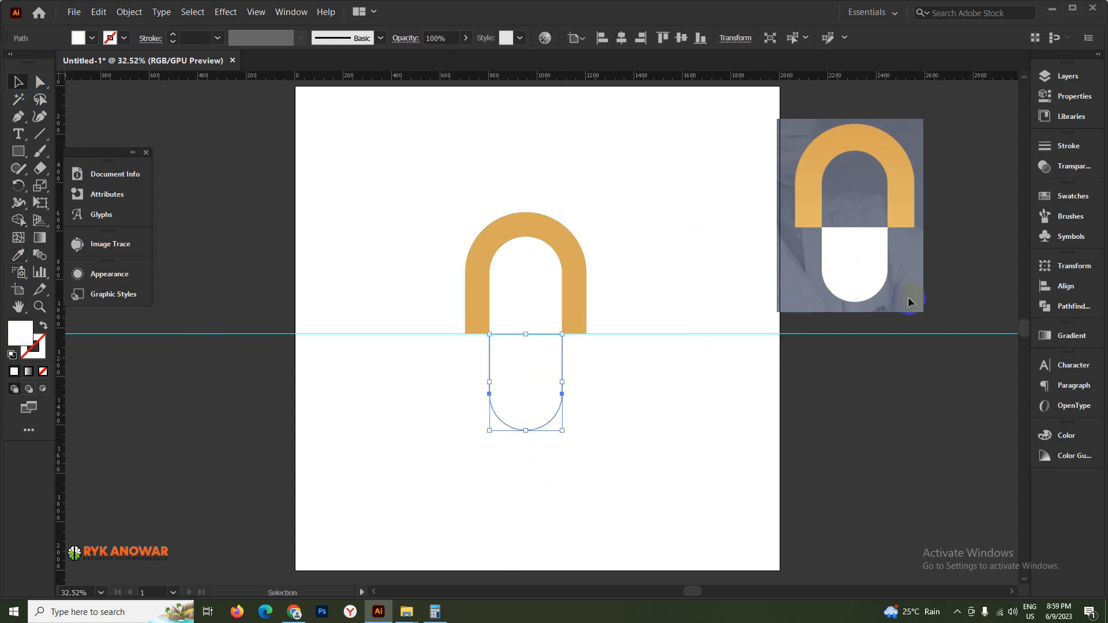
Move the recreated logo off the artboard onto the dark canvas below the reference image, and deselect it
drag(452, 191, 889, 518)
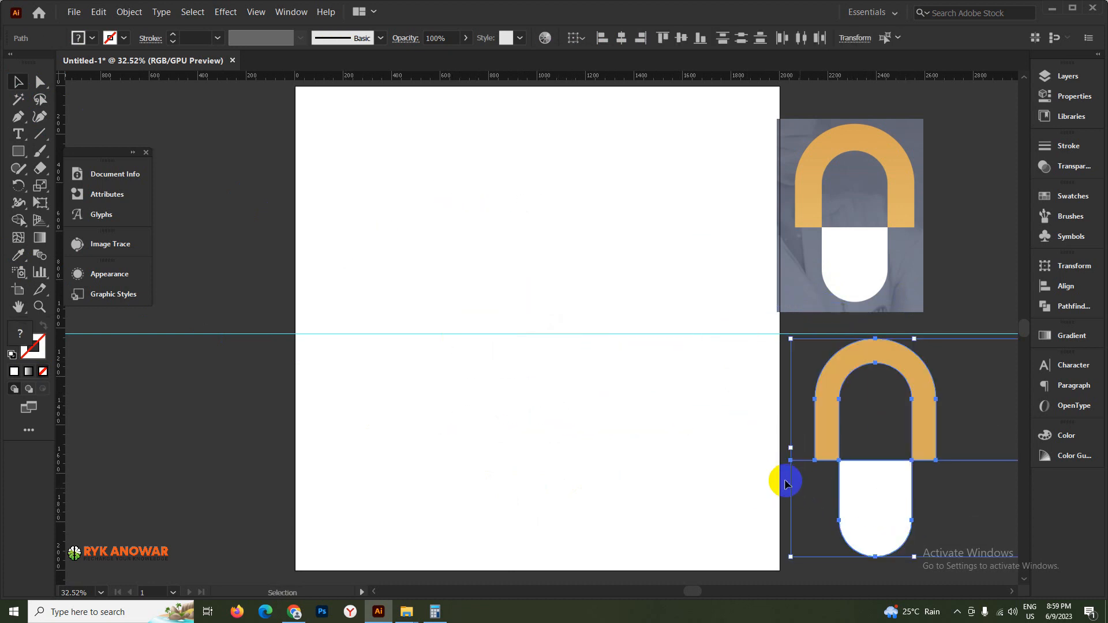
drag(781, 477, 624, 426)
click(815, 392)
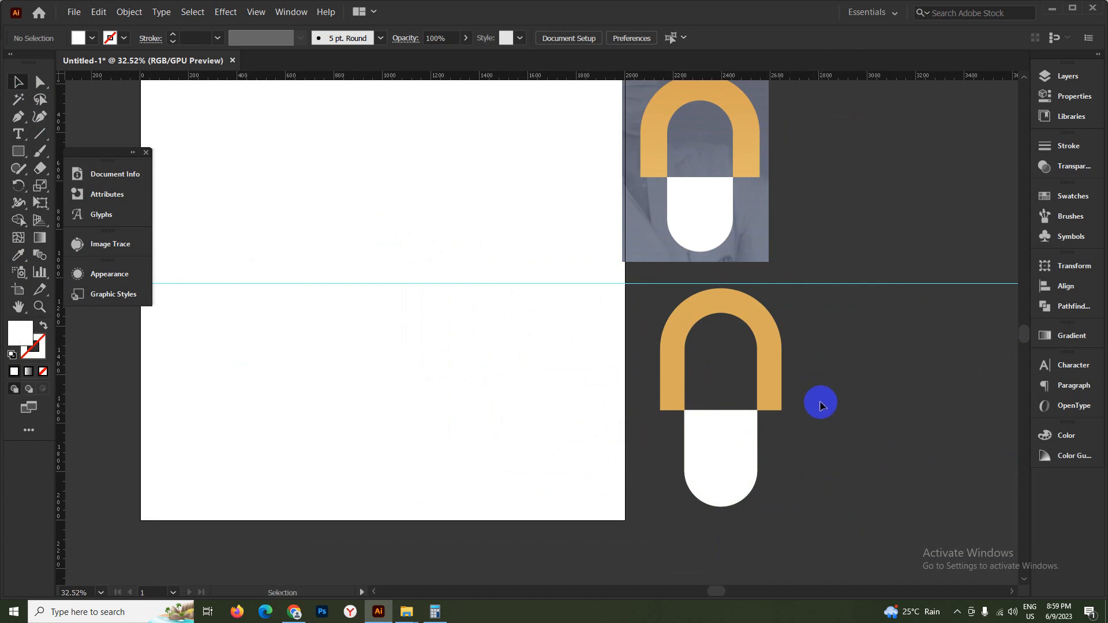
Use outline view to find and delete the leftover horizontal line crossing the logo, and return to the preview view
drag(839, 473, 840, 477)
drag(840, 362, 836, 488)
click(836, 494)
key(ctrl+y)
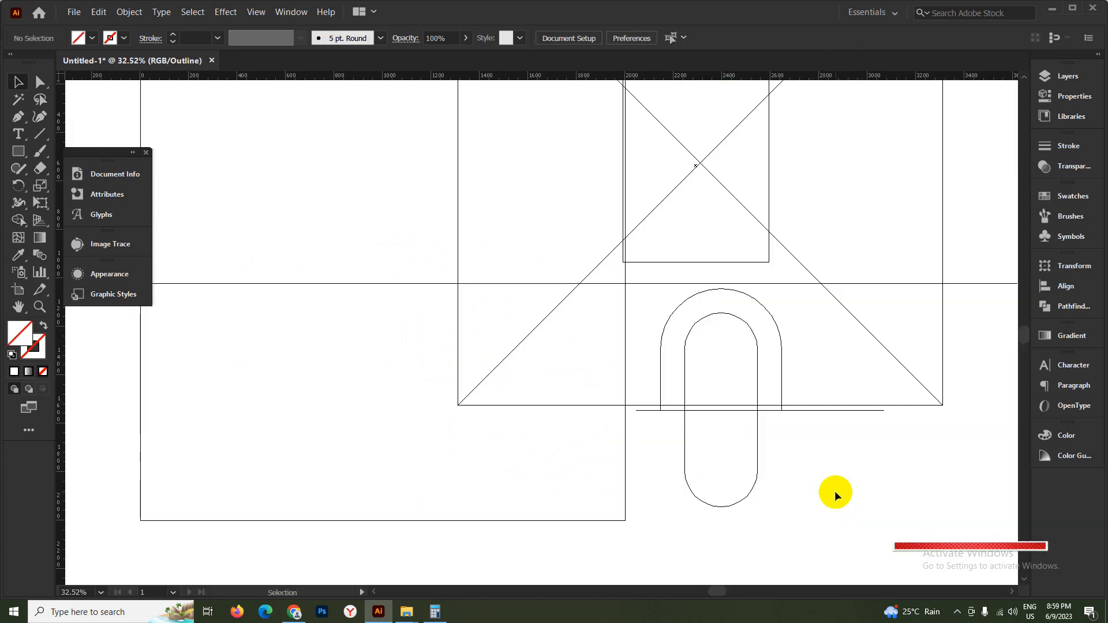
click(829, 410)
key(Delete)
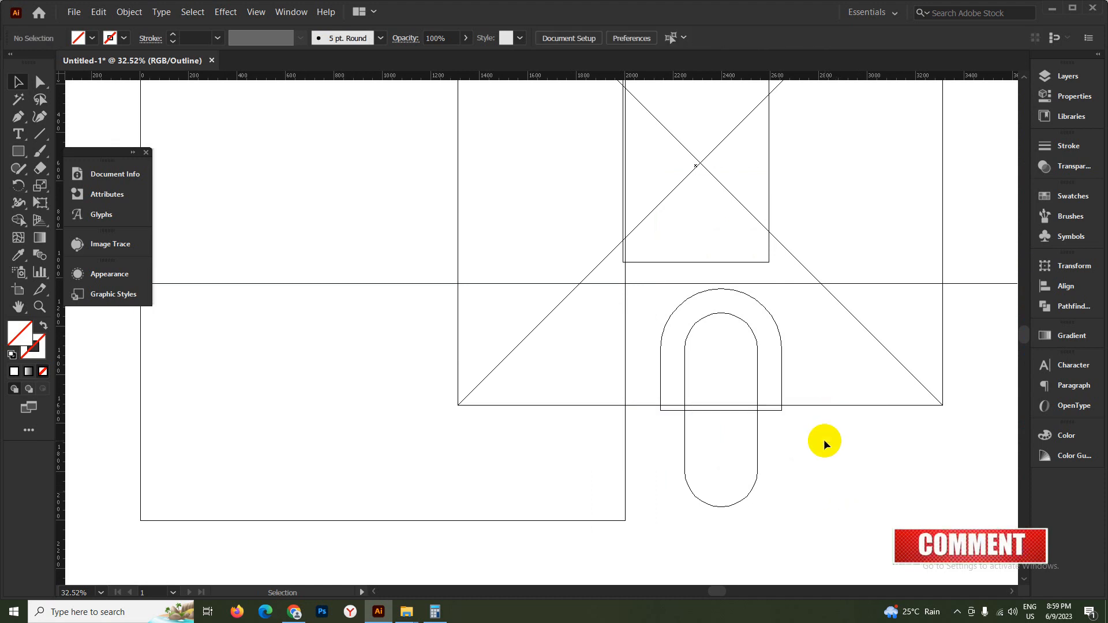
key(ctrl+y)
key(v)
Select the orange arch and white lower shape together and shift them slightly left, directly beneath the reference image
scroll(794, 450, up, 3)
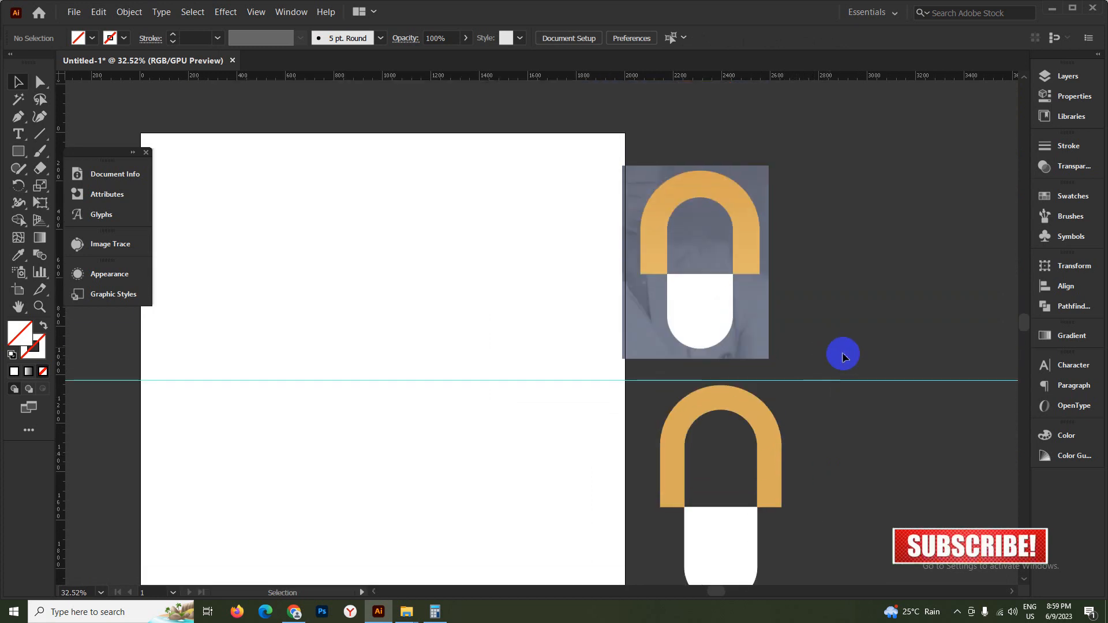
scroll(461, 353, down, 2)
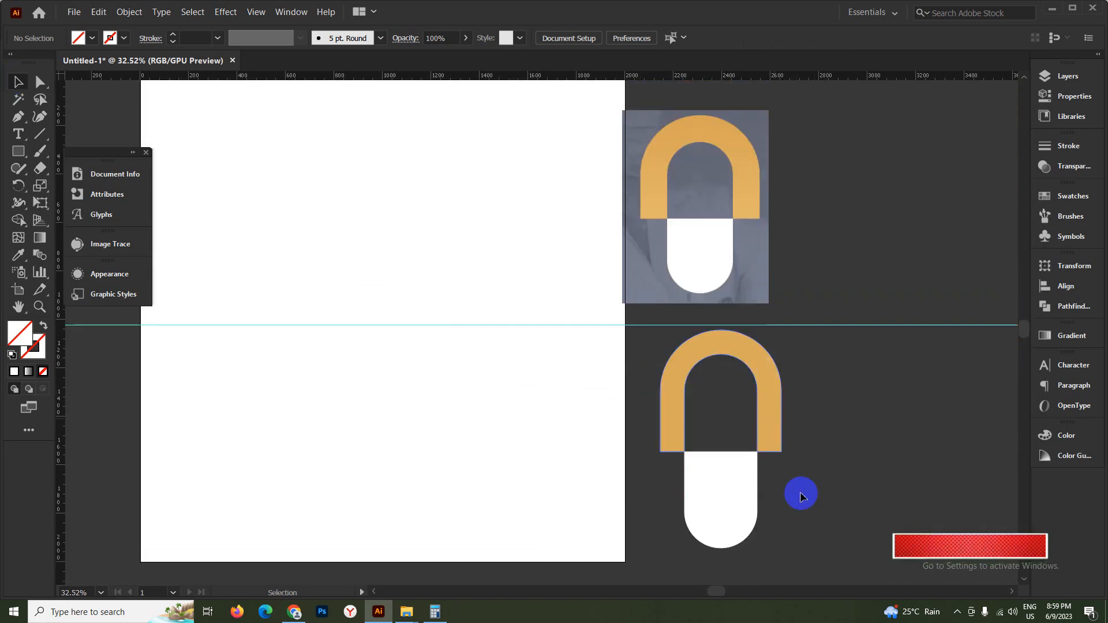
click(664, 353)
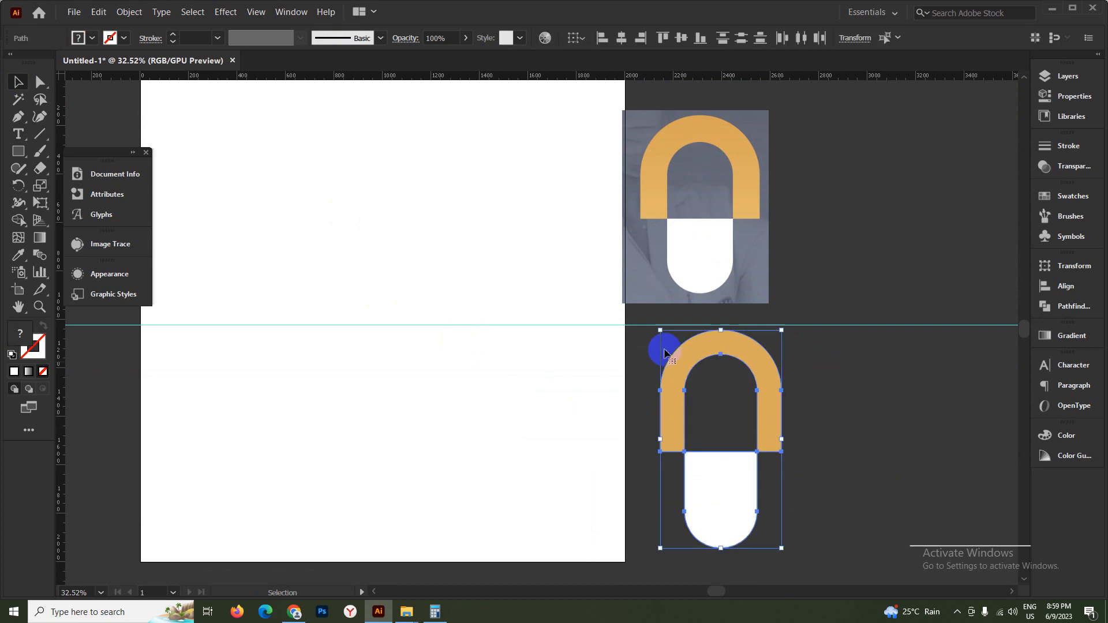
click(875, 413)
click(661, 380)
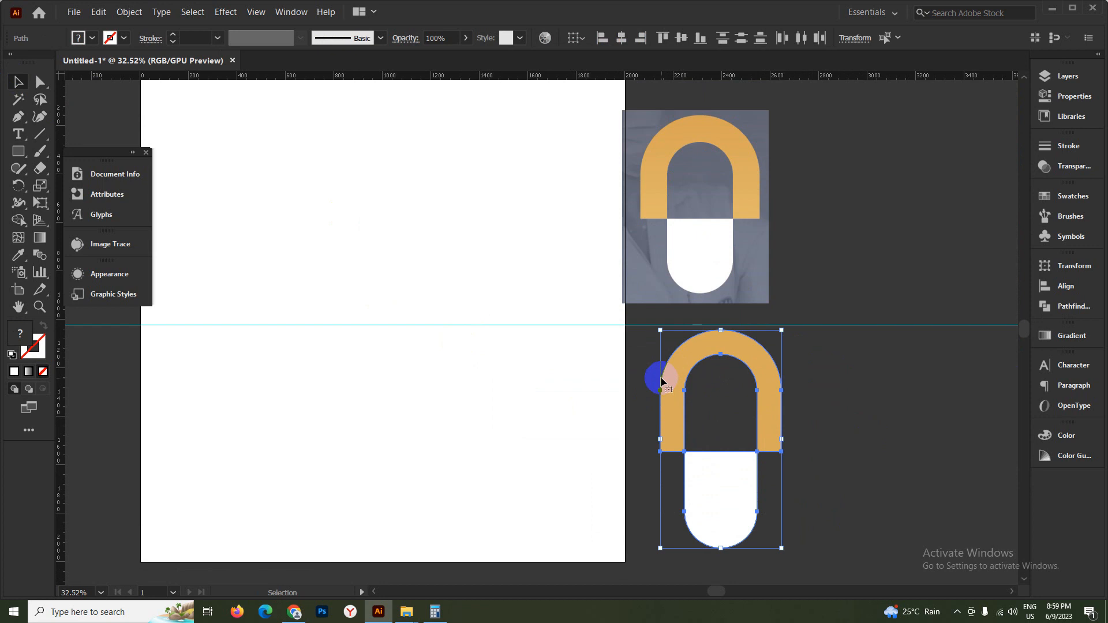
drag(667, 400, 649, 402)
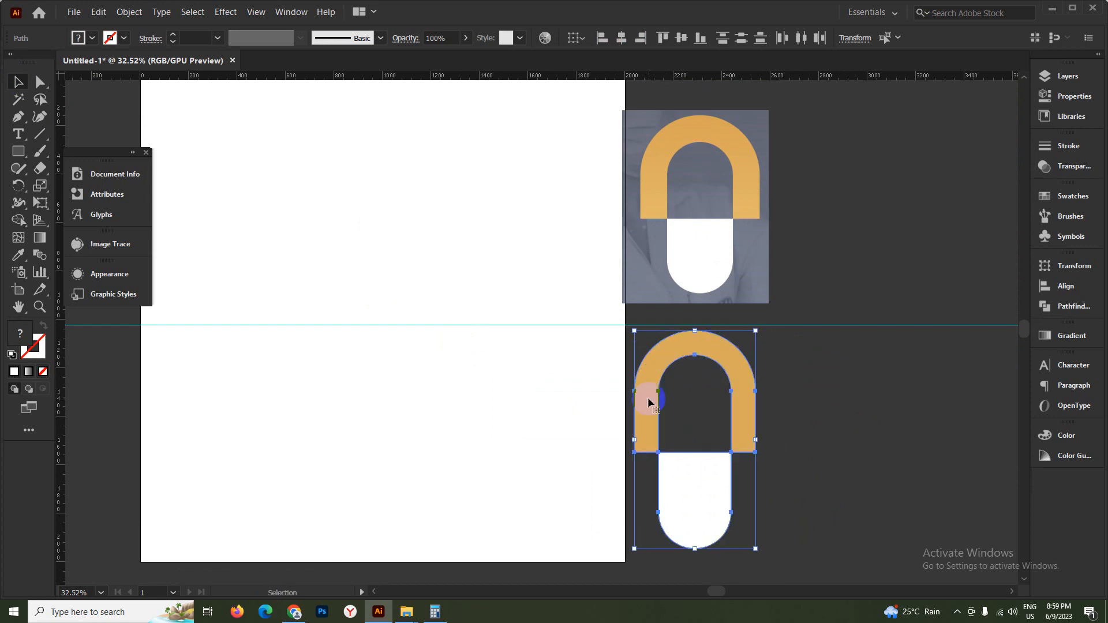